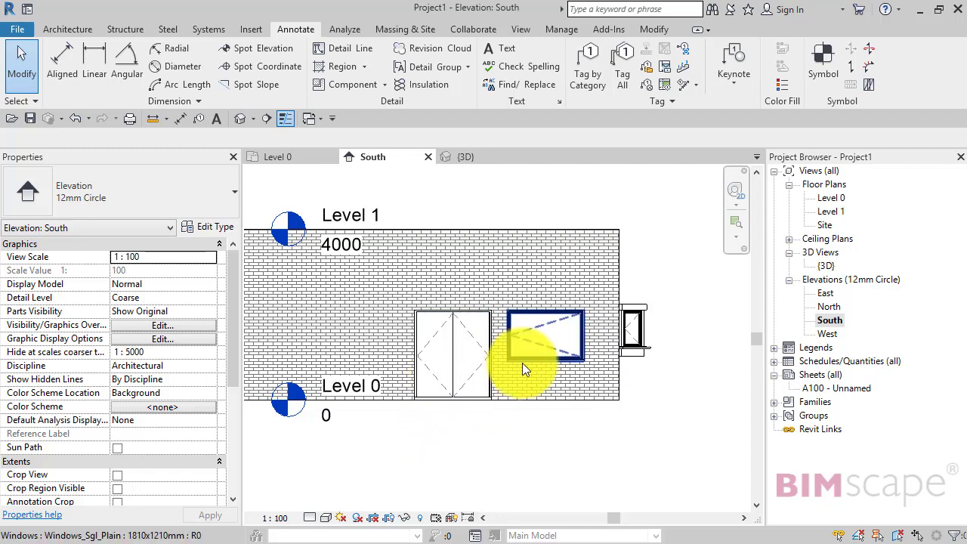
Step: Inspect the marks of the double door, plain window and bay window
click(447, 358)
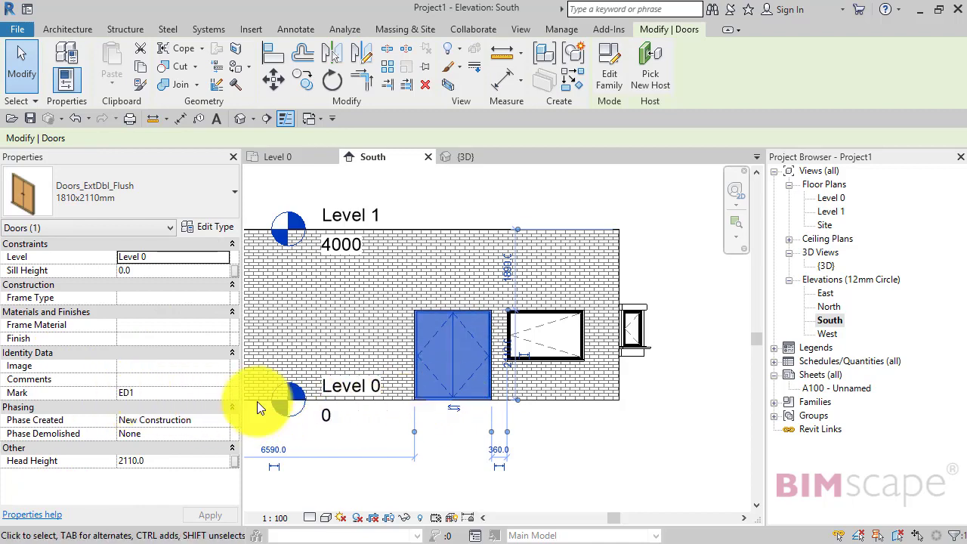
click(549, 451)
click(556, 350)
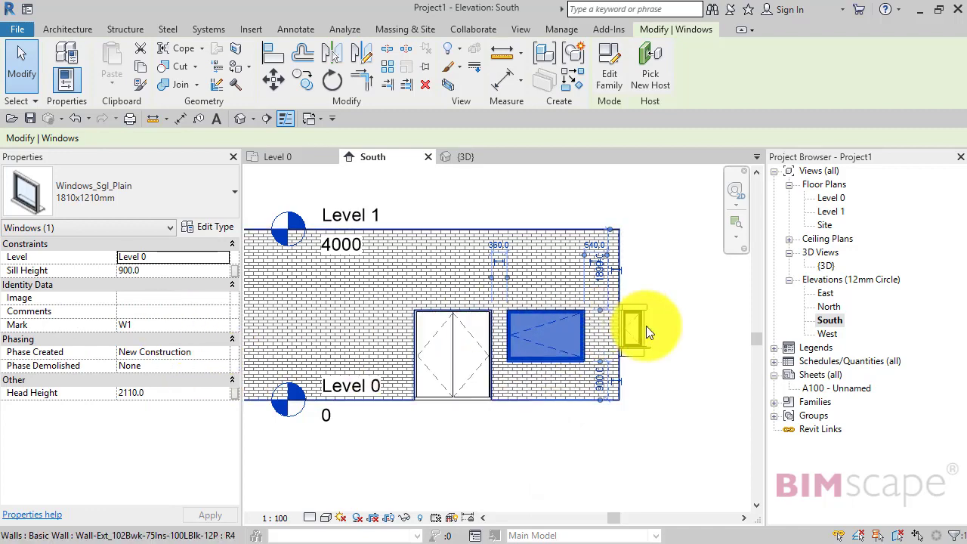
click(626, 322)
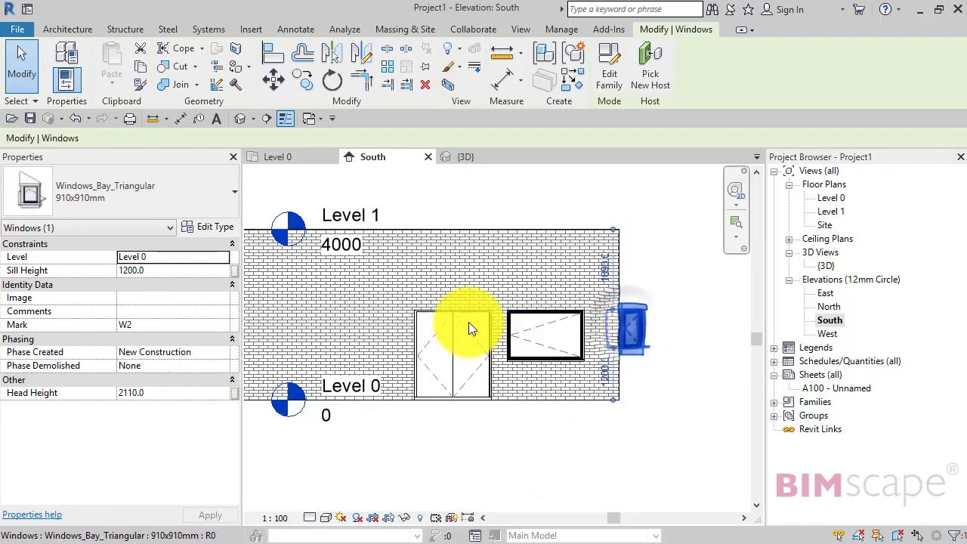
click(483, 423)
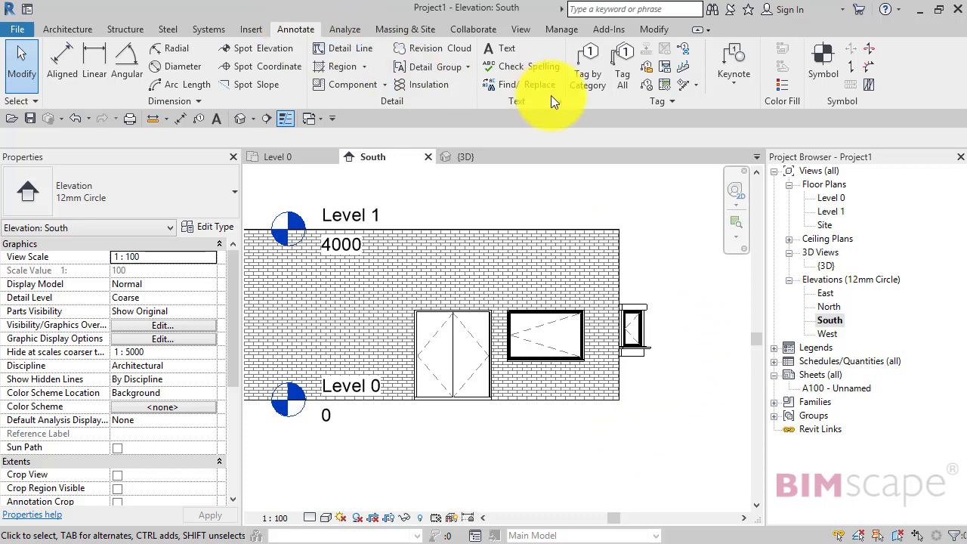
Step: Tag by Category the double door as ED1, plain window W1 and bay window W2
click(588, 66)
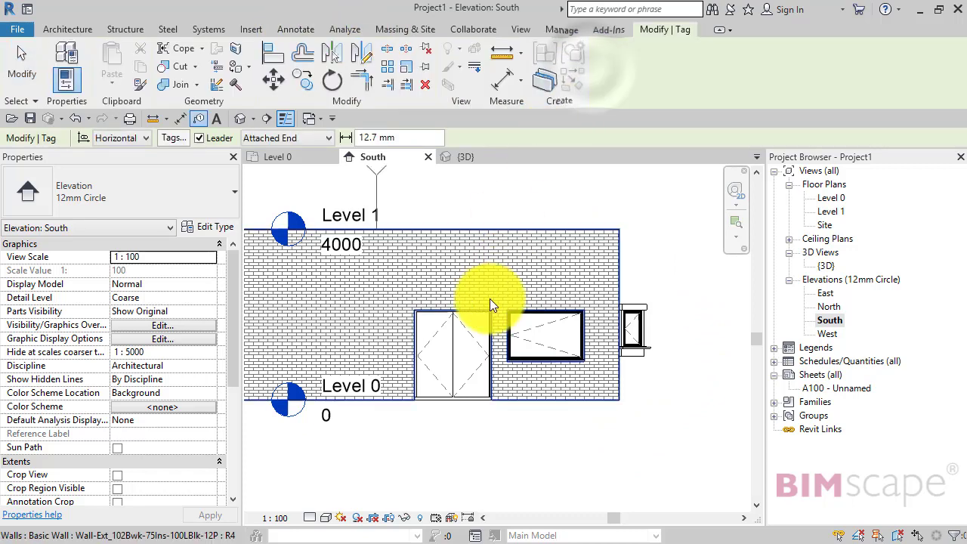
click(445, 384)
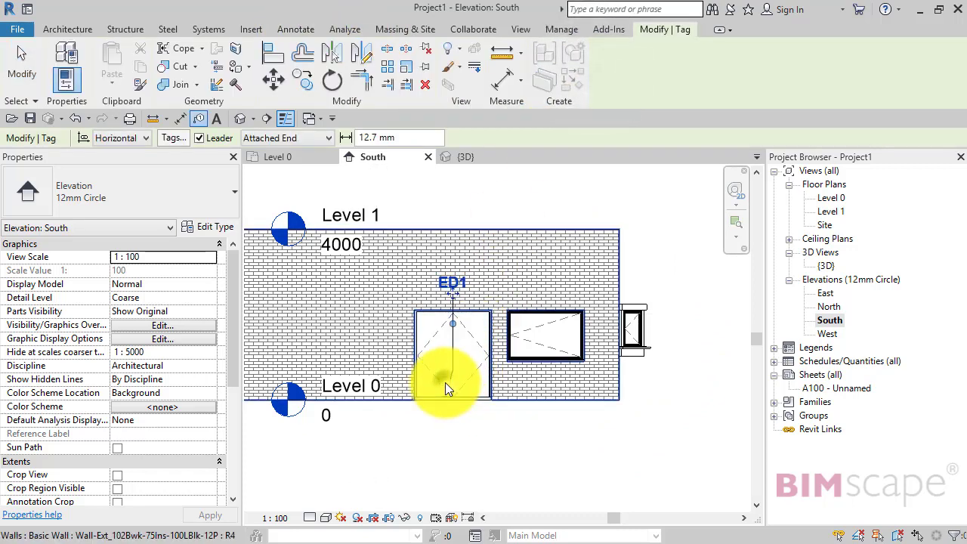
click(542, 339)
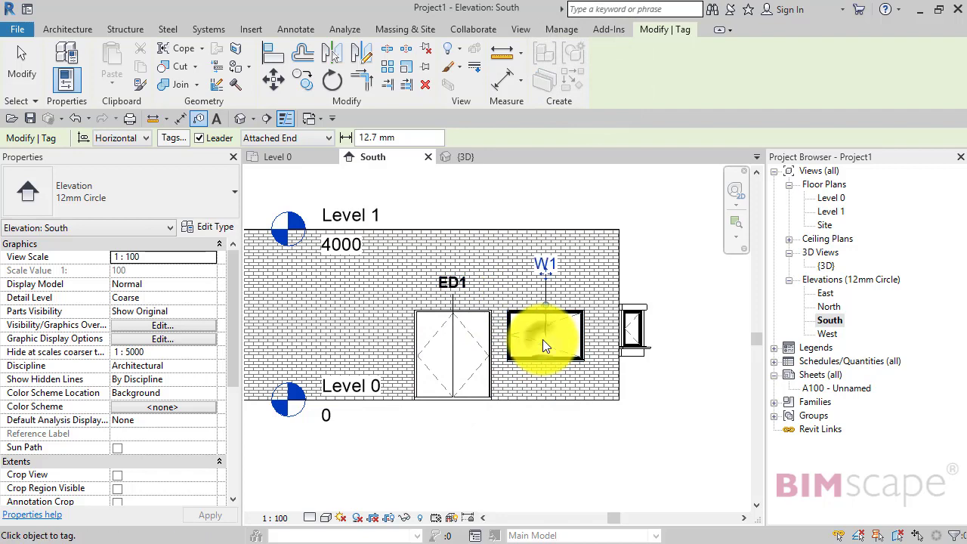
click(637, 330)
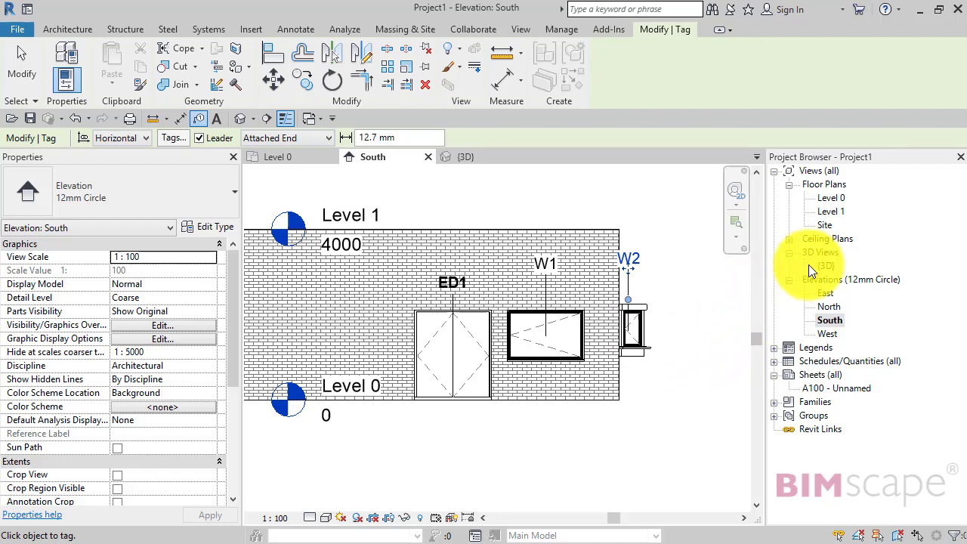
Step: Open the {3D} view from the Project Browser, frame the building and scroll Properties to Extents
double_click(827, 265)
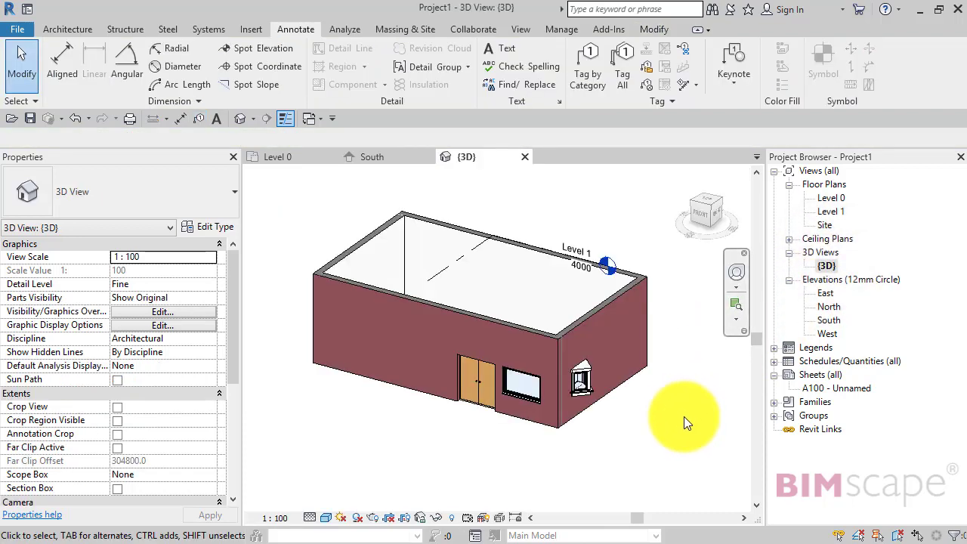
middle_drag(683, 416, 632, 438)
scroll(625, 395, up, 1)
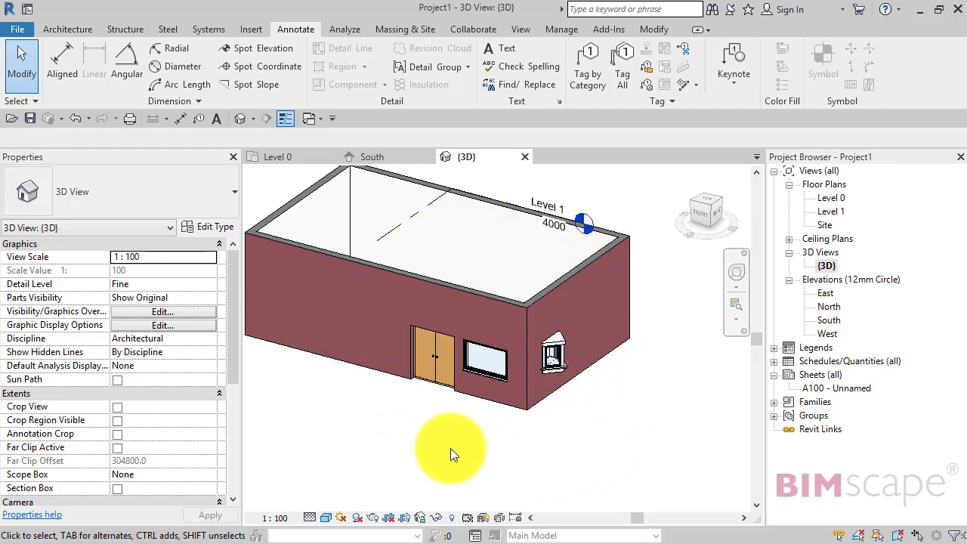
middle_drag(450, 436, 456, 443)
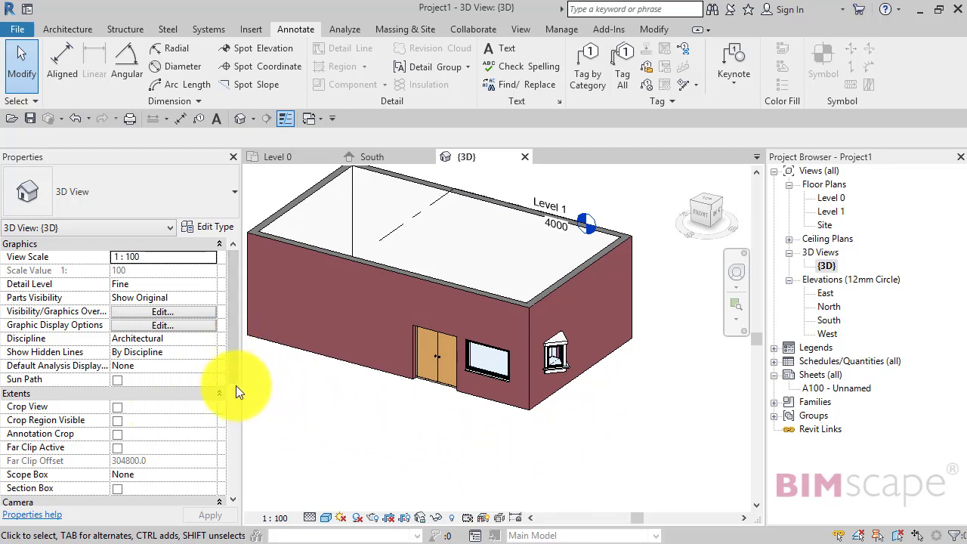
scroll(236, 372, down, 1)
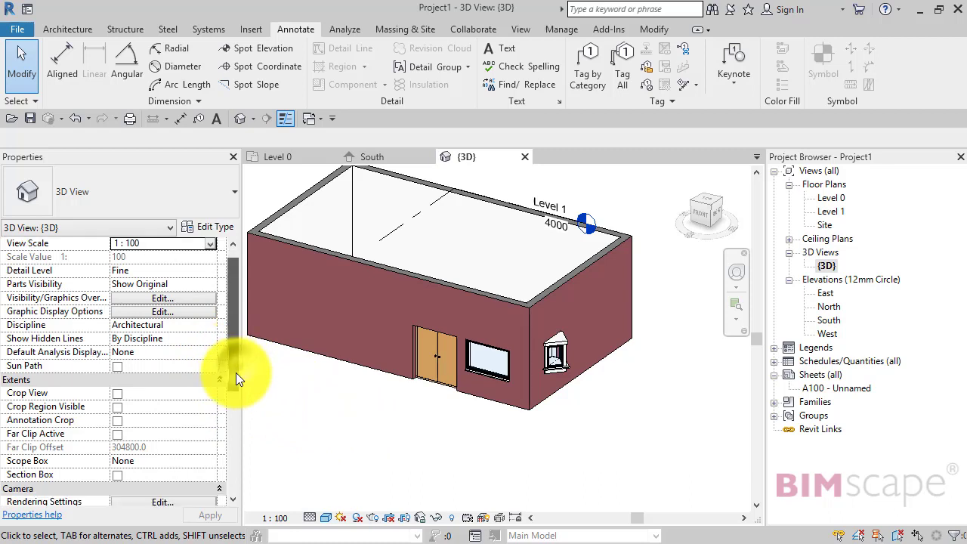
scroll(235, 372, down, 1)
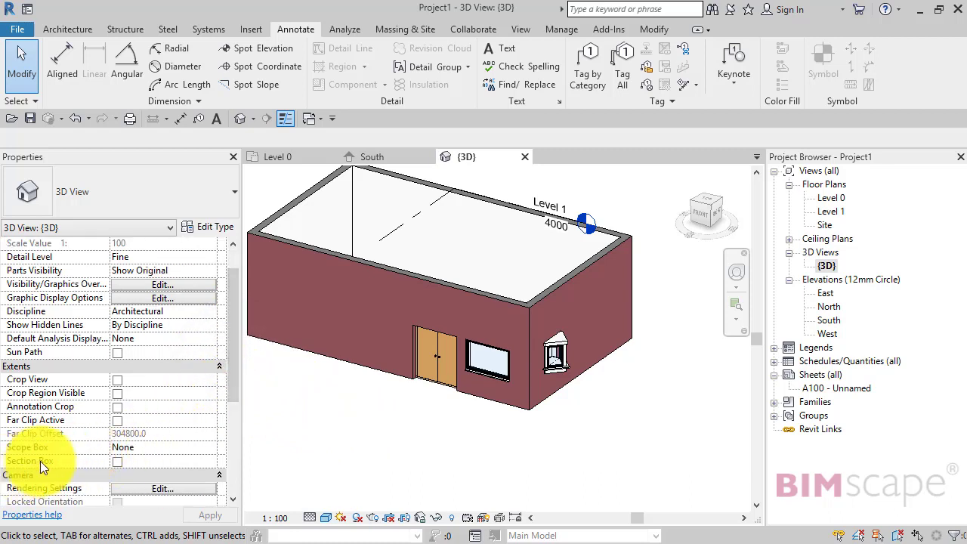
Step: Turn on Section Box in the 3D view's Properties and recentre the boxed building
click(117, 460)
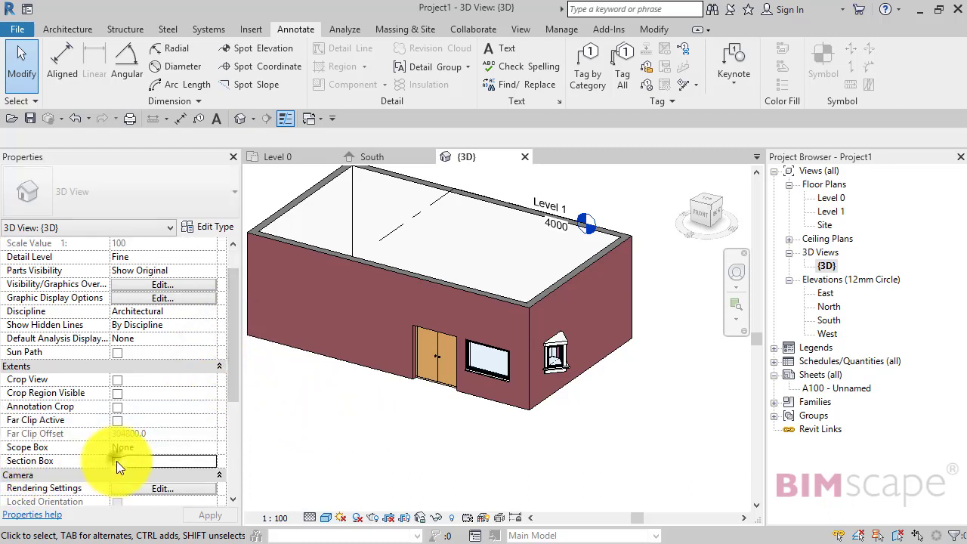
scroll(328, 456, down, 1)
middle_drag(331, 455, 384, 469)
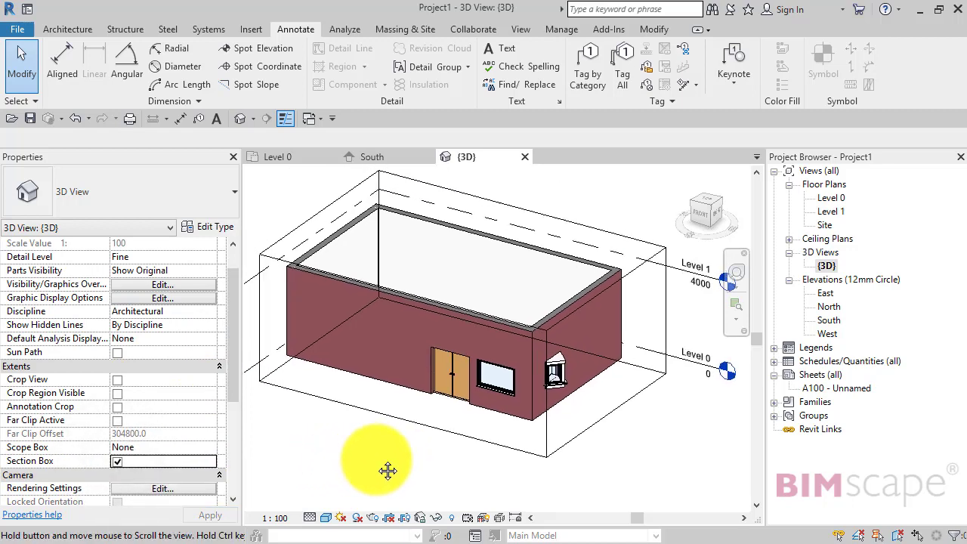
Step: Drag the section box's left and back faces inward to crop to the door-and-window corner
click(264, 361)
drag(322, 275, 461, 329)
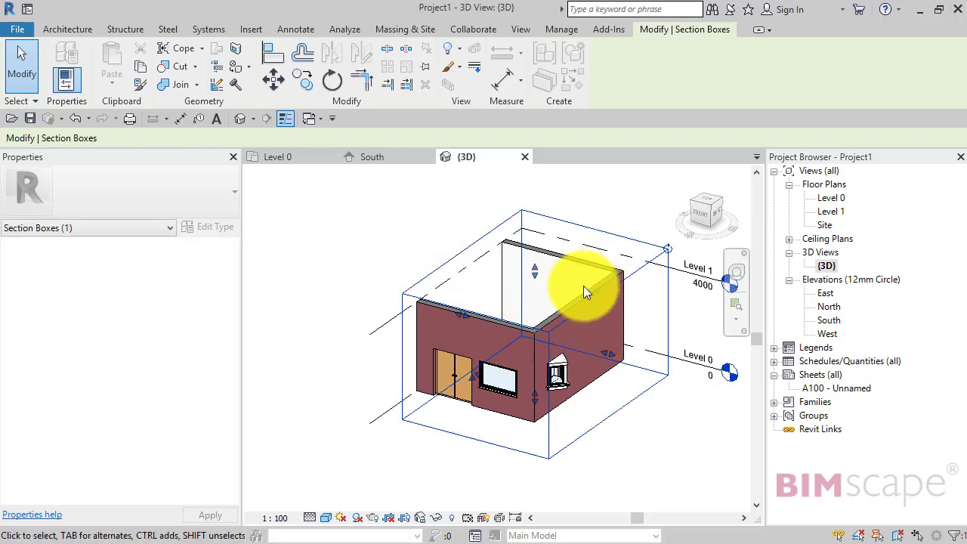
drag(593, 290, 524, 340)
scroll(525, 424, up, 5)
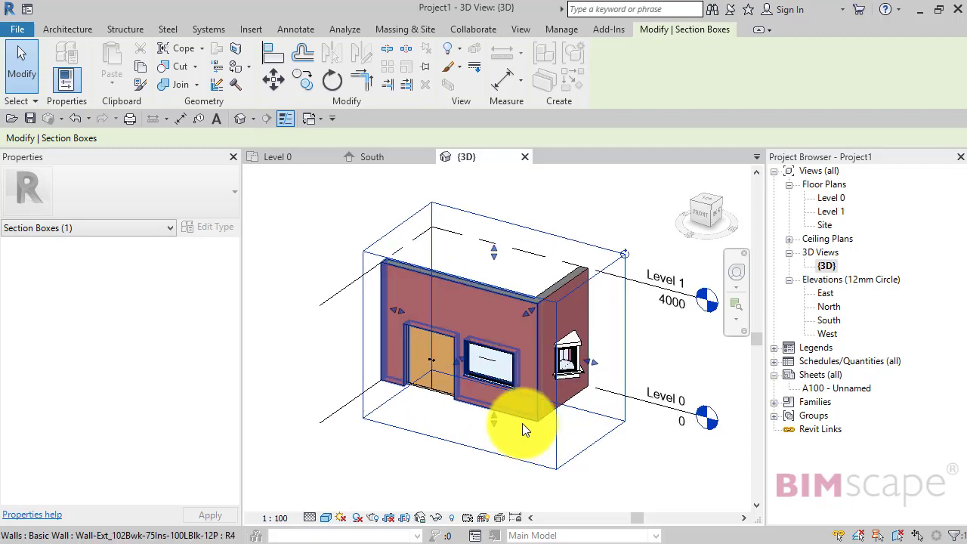
middle_drag(491, 425, 492, 468)
scroll(582, 339, down, 2)
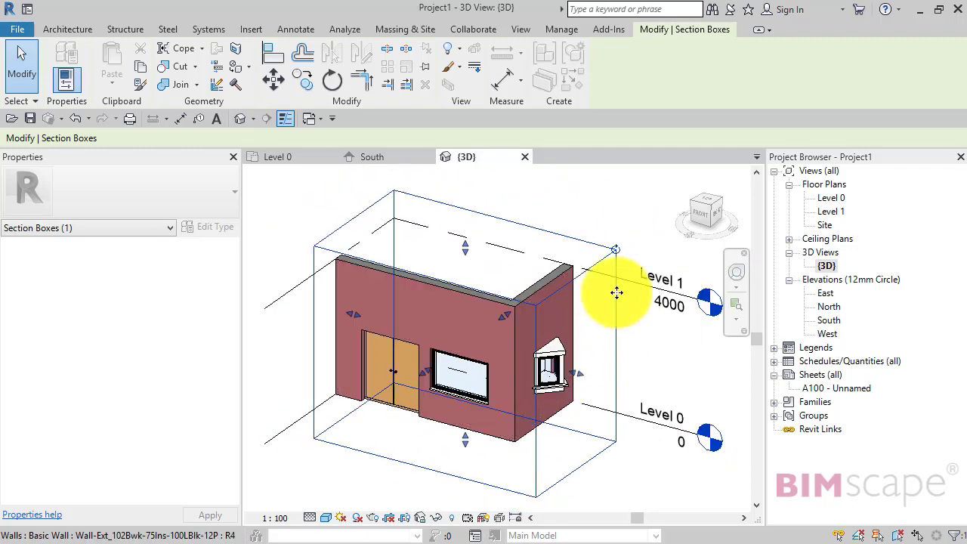
click(614, 216)
middle_drag(615, 221, 625, 210)
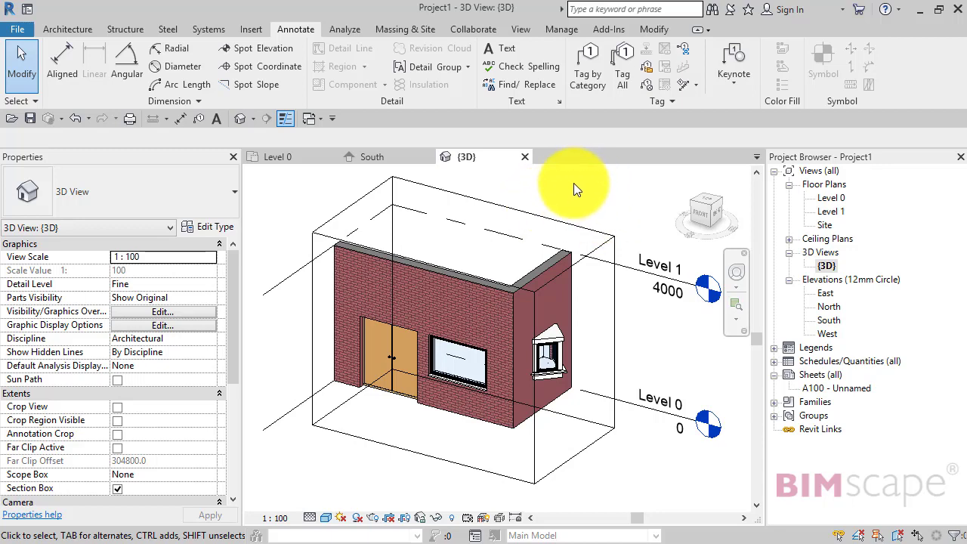
Step: Select the section box and the Level 1 datum in turn, then pan the cutaway corner
click(554, 220)
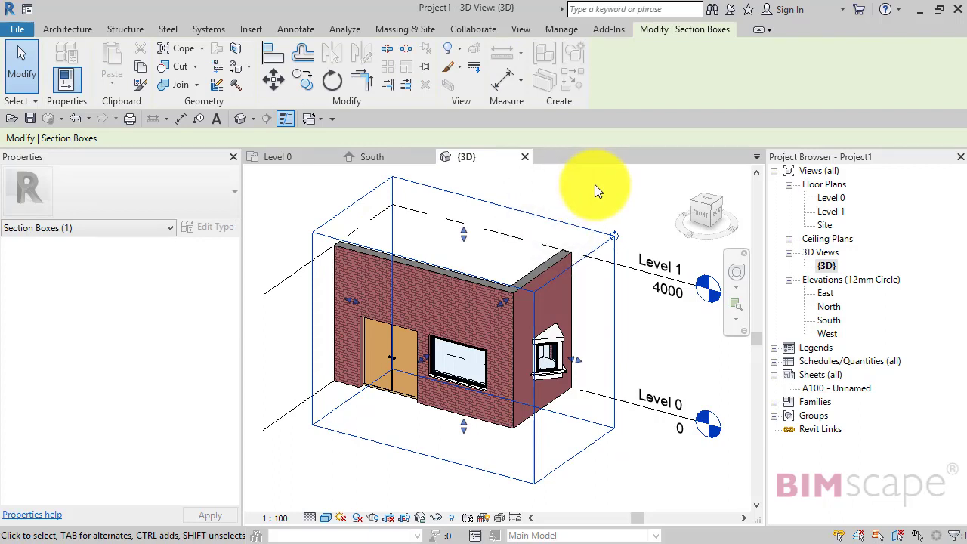
click(594, 184)
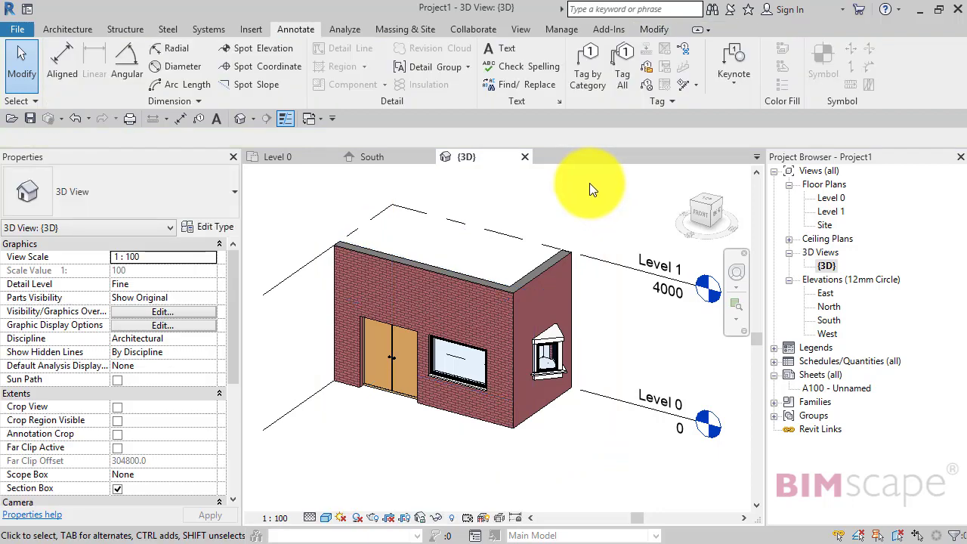
click(620, 267)
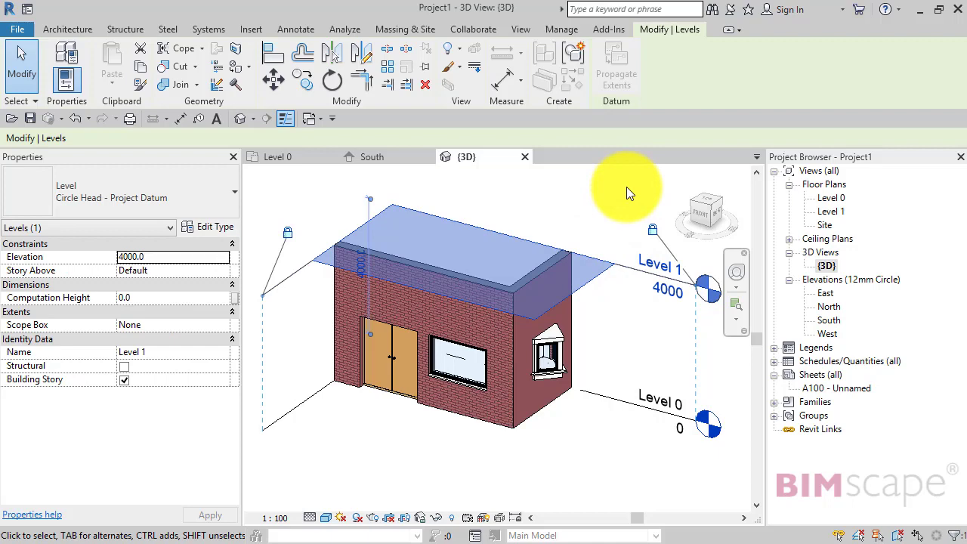
click(626, 187)
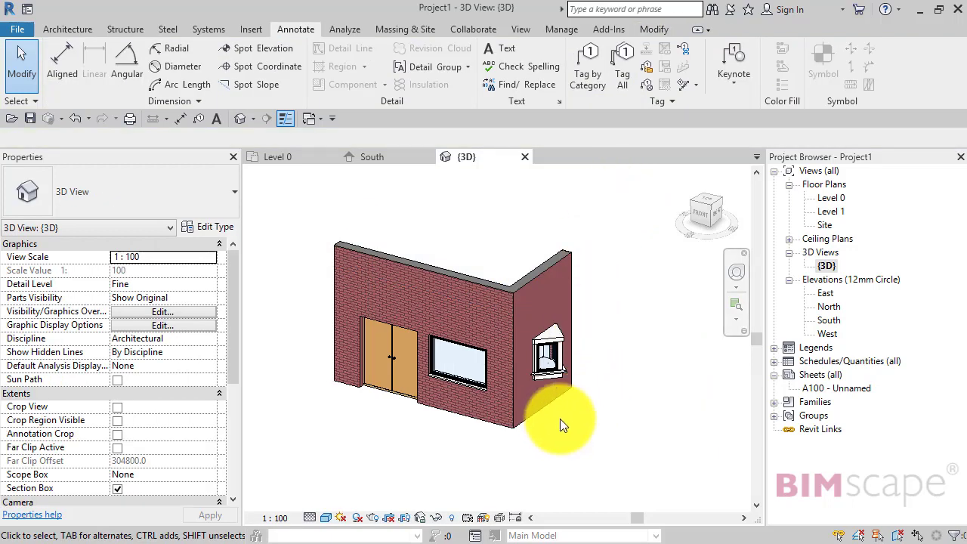
middle_drag(559, 419, 631, 408)
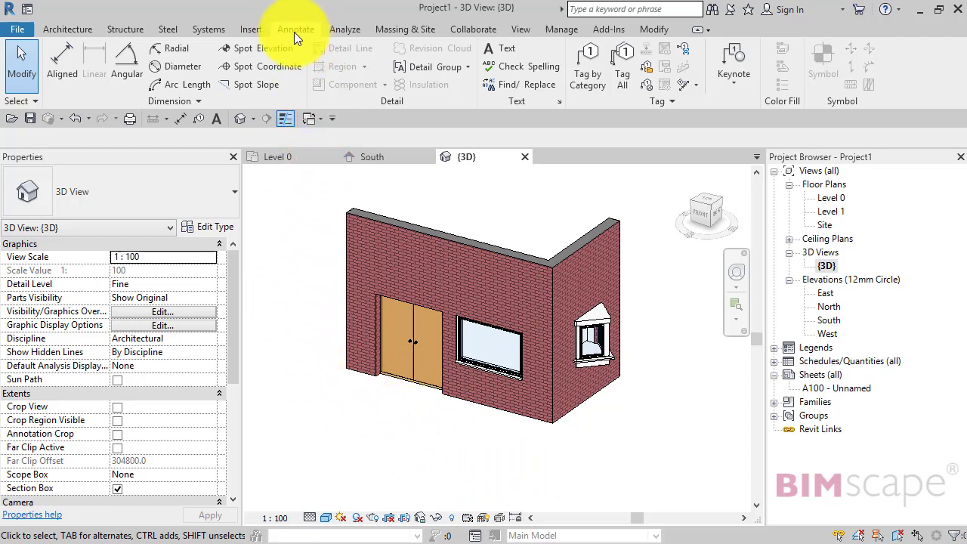
click(589, 71)
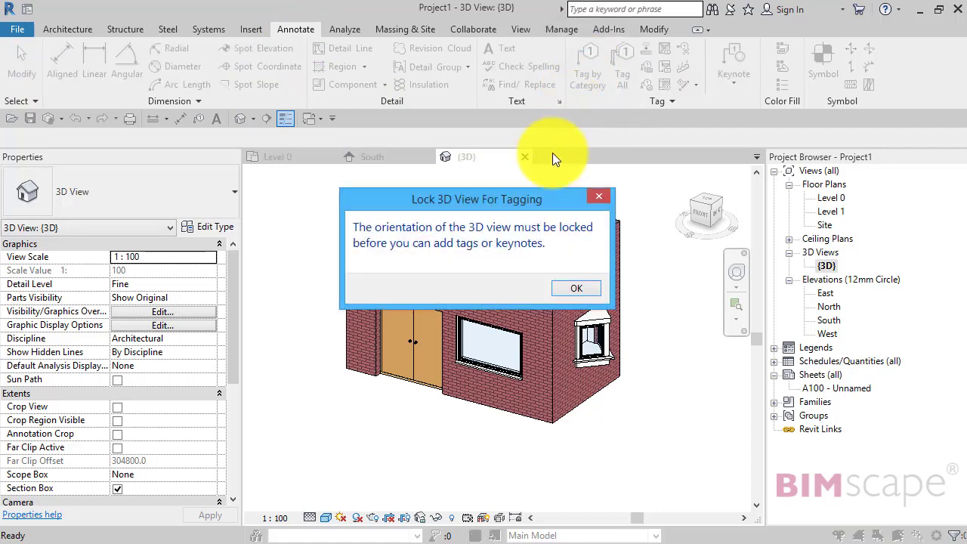
drag(544, 199, 622, 72)
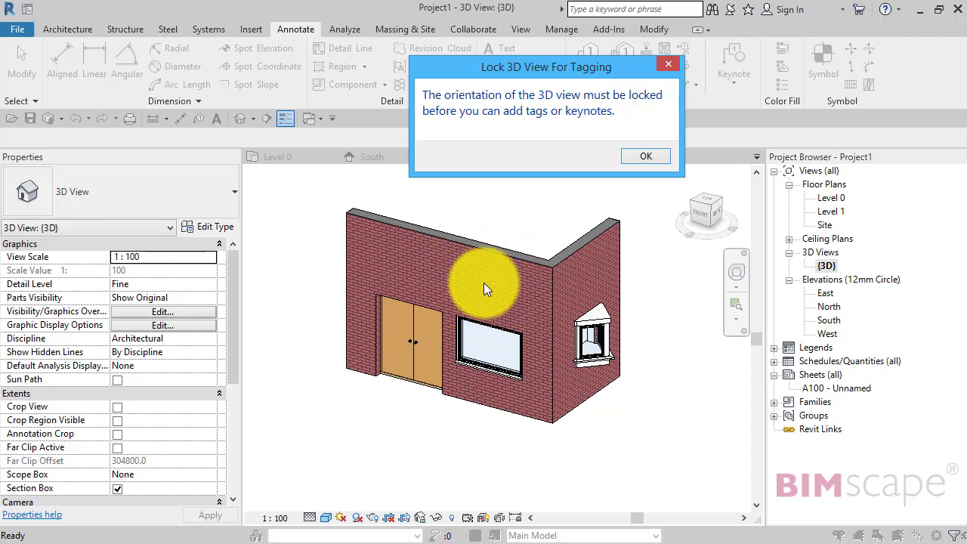
click(638, 160)
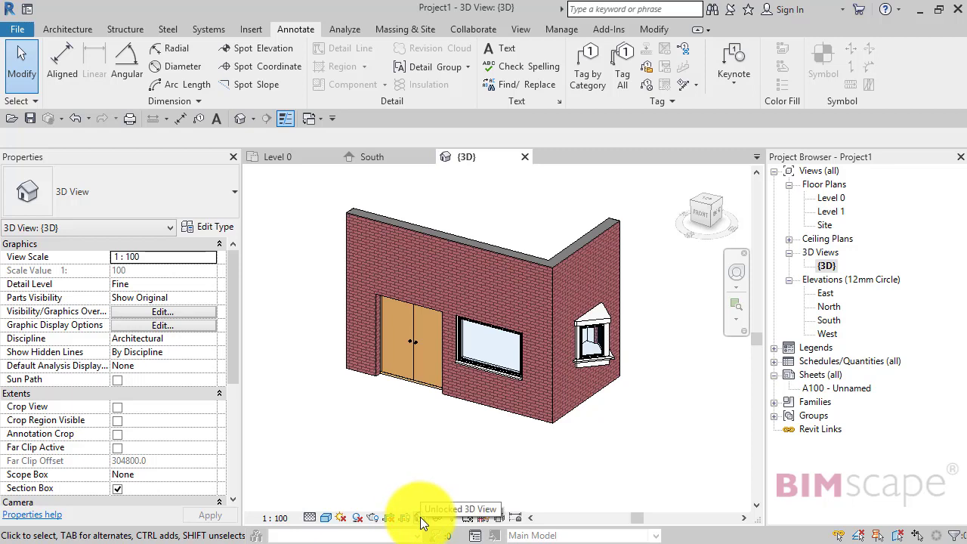
Step: Open the lock menu from the unlocked 3D view icon on the view control bar
click(422, 518)
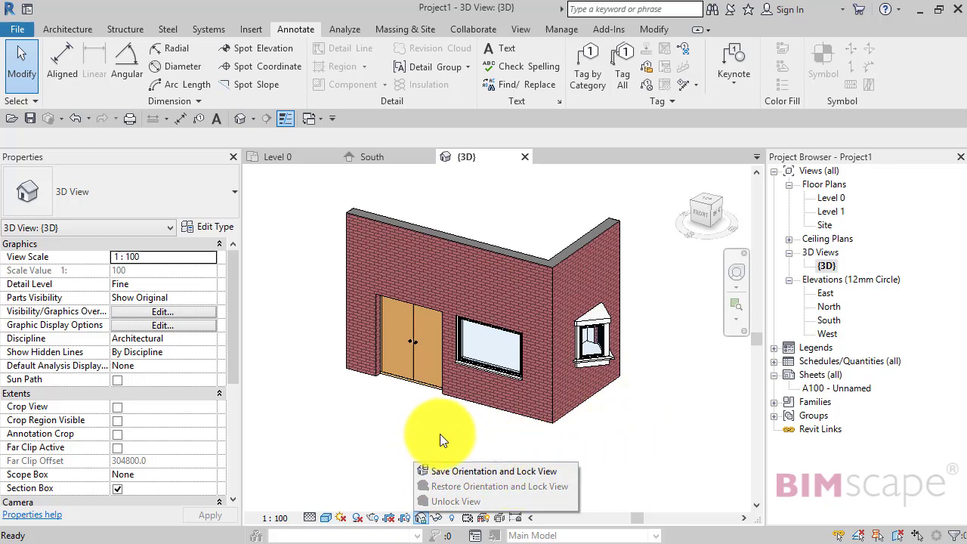
Step: Save the orientation and lock the 3D view with the name 'View 1'
click(481, 470)
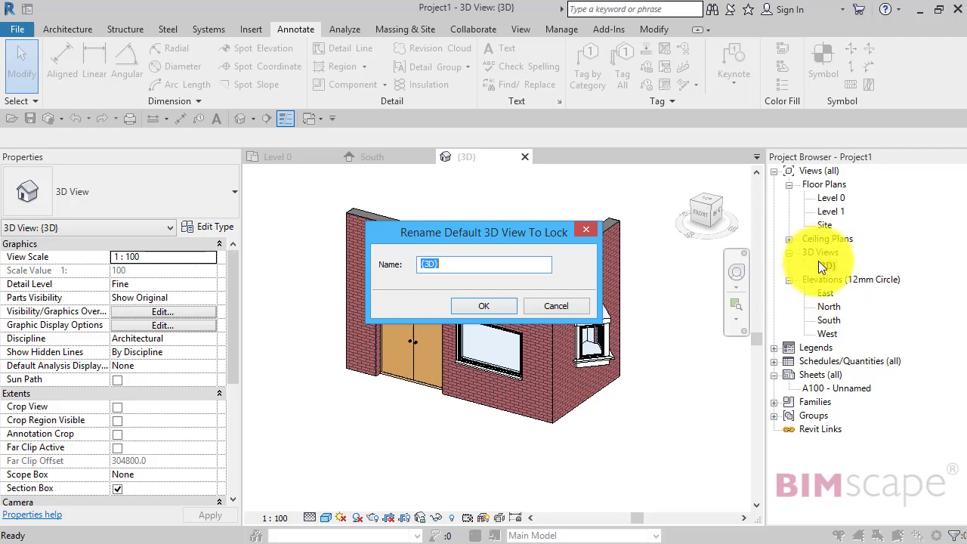
text(V)
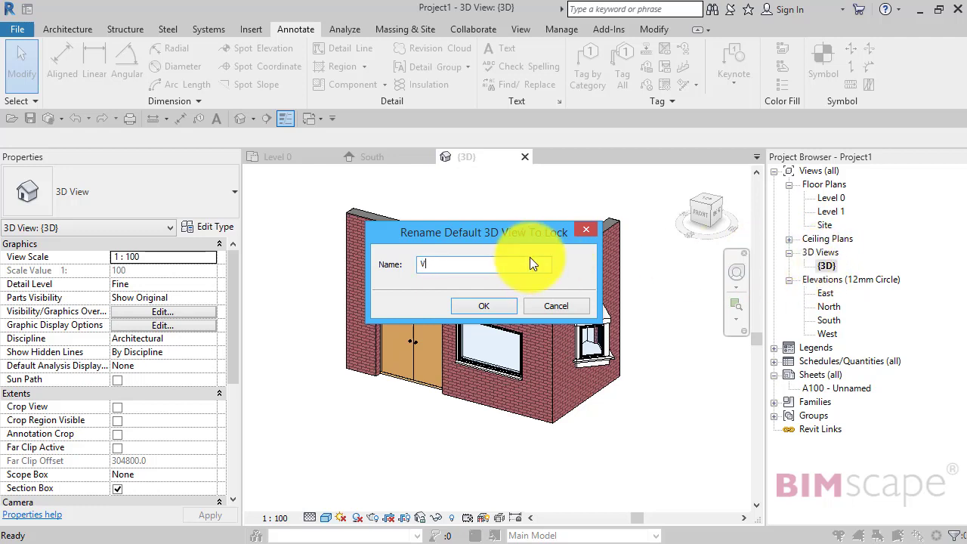
text(iew 1)
click(492, 312)
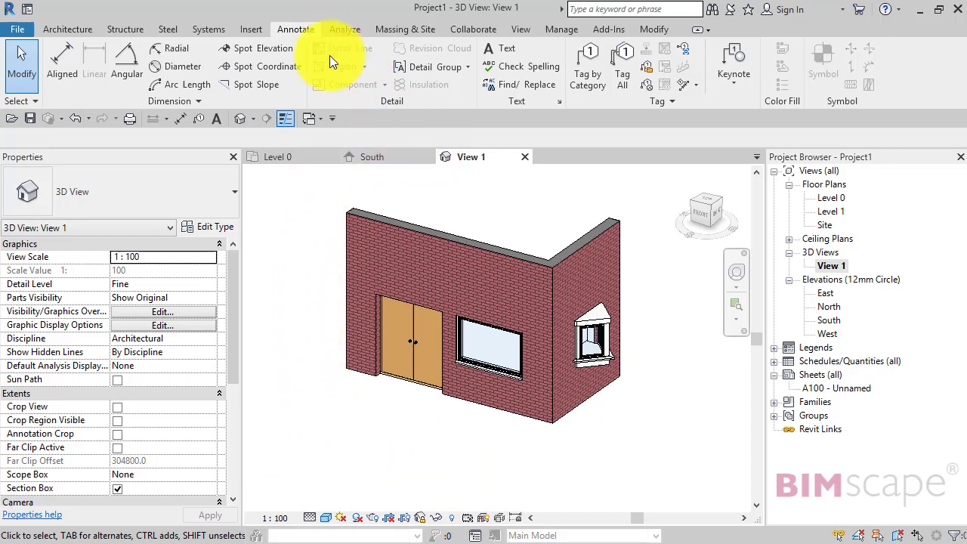
Step: Tag the double door ED1, front window W1 and bay window W2 with elbowed leaders below the wall
click(582, 69)
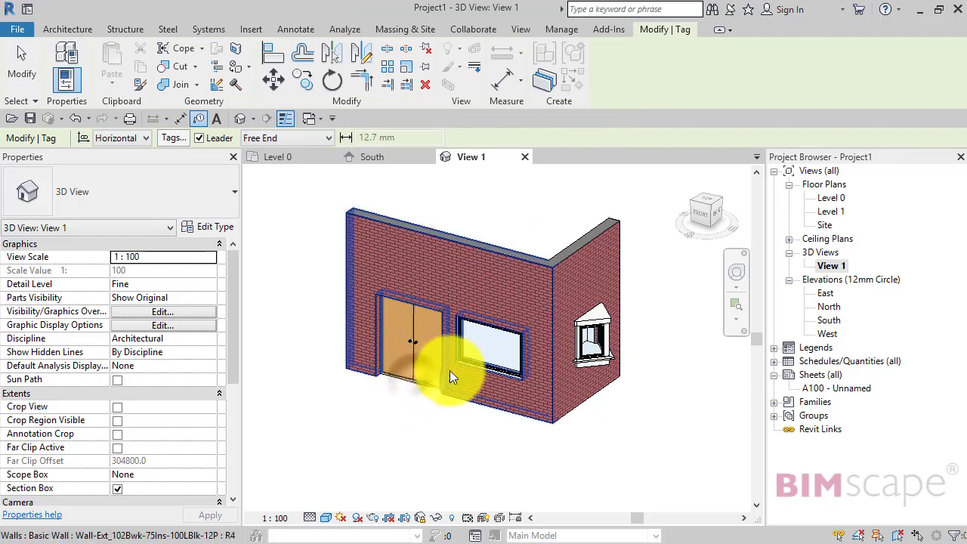
click(415, 362)
click(416, 437)
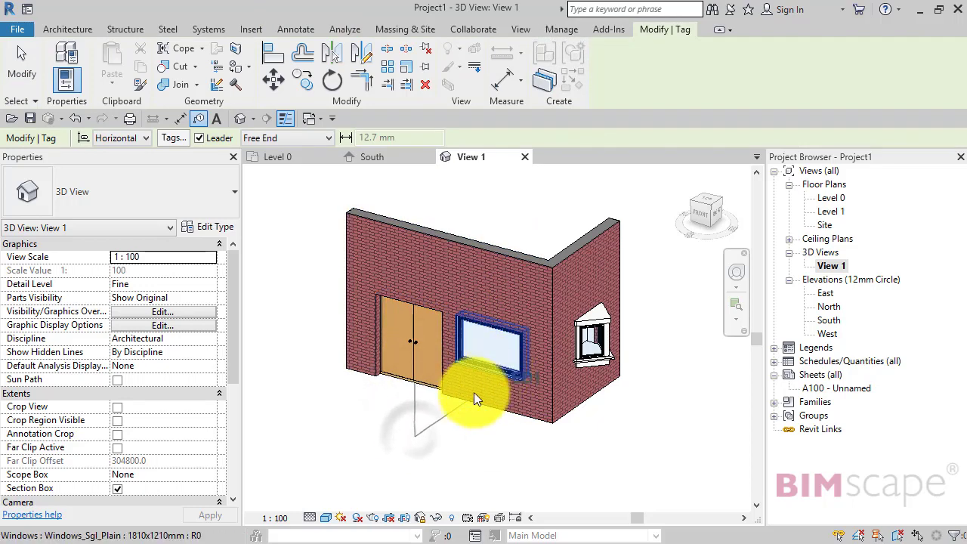
click(344, 433)
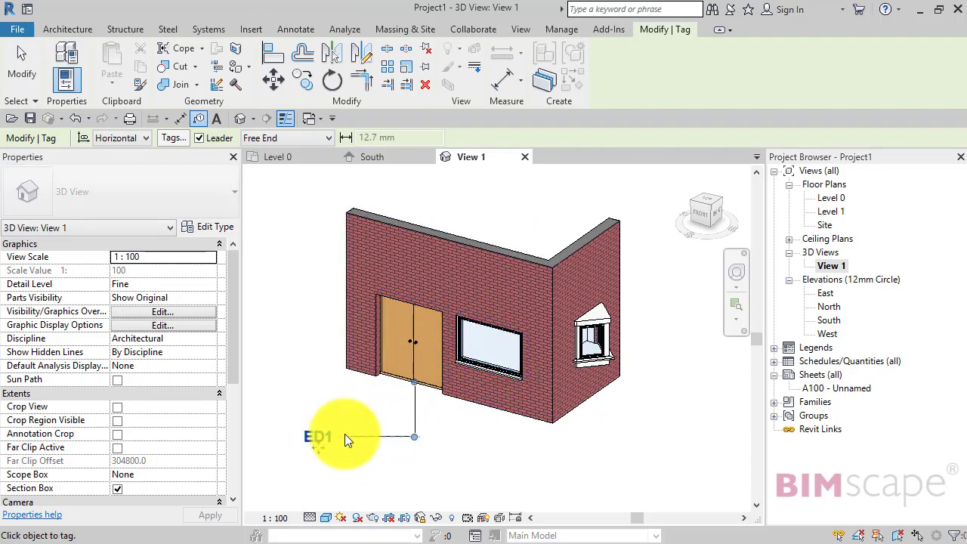
click(490, 367)
click(492, 471)
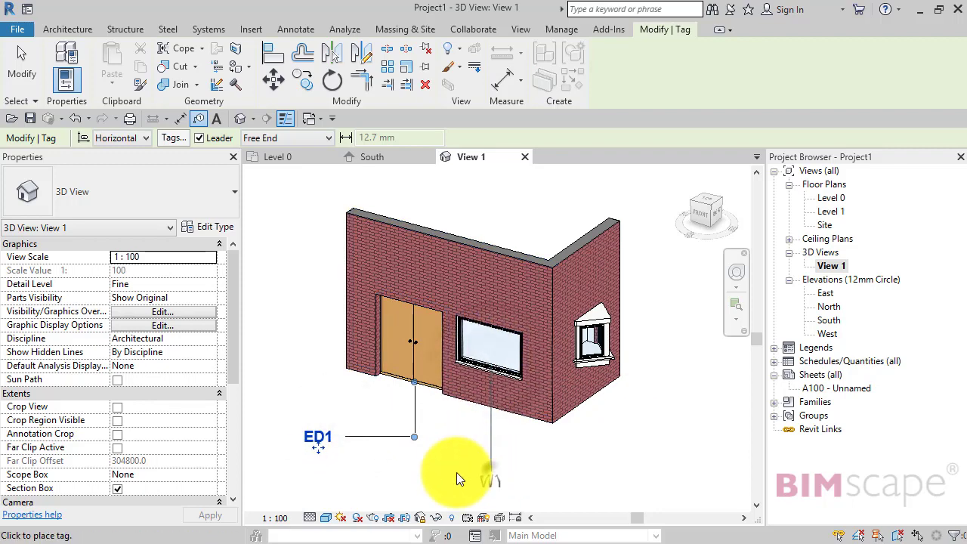
click(435, 476)
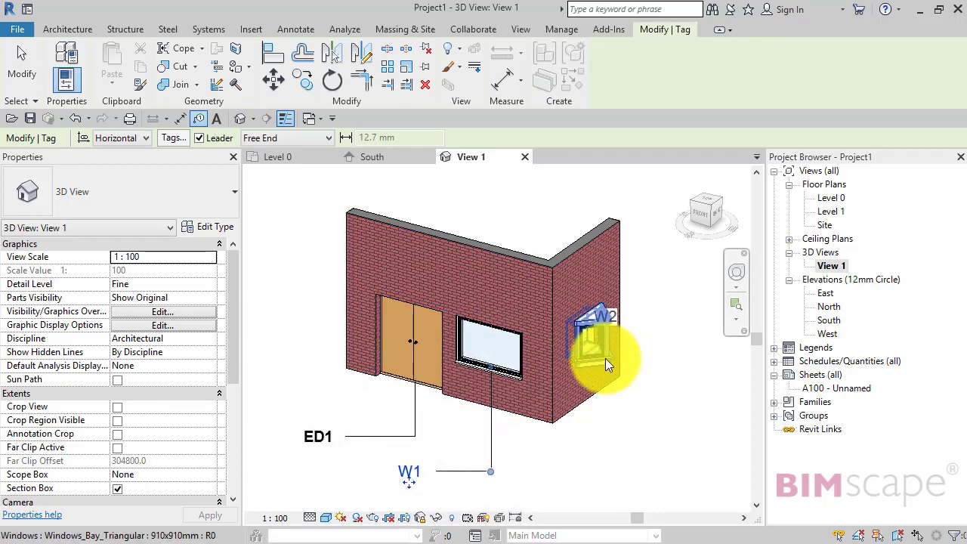
click(611, 374)
click(606, 455)
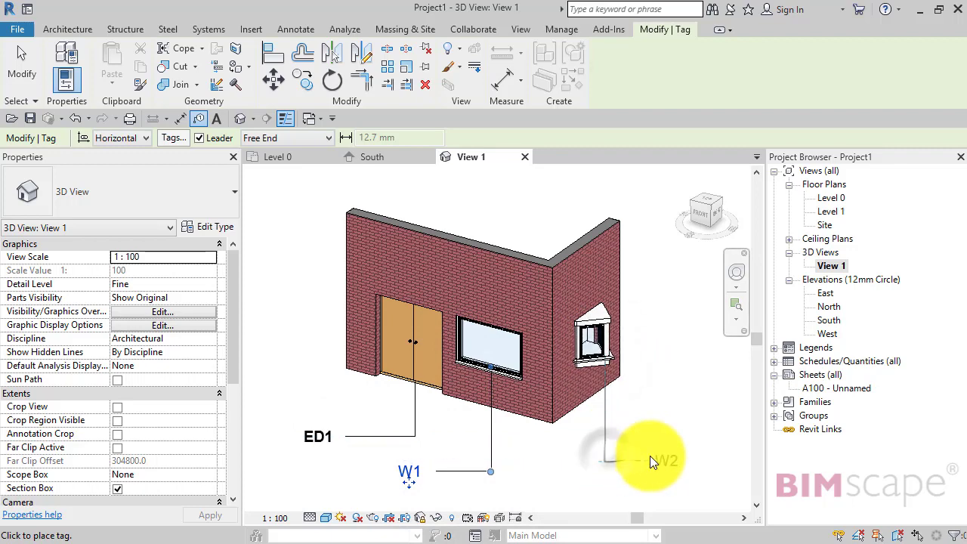
click(654, 455)
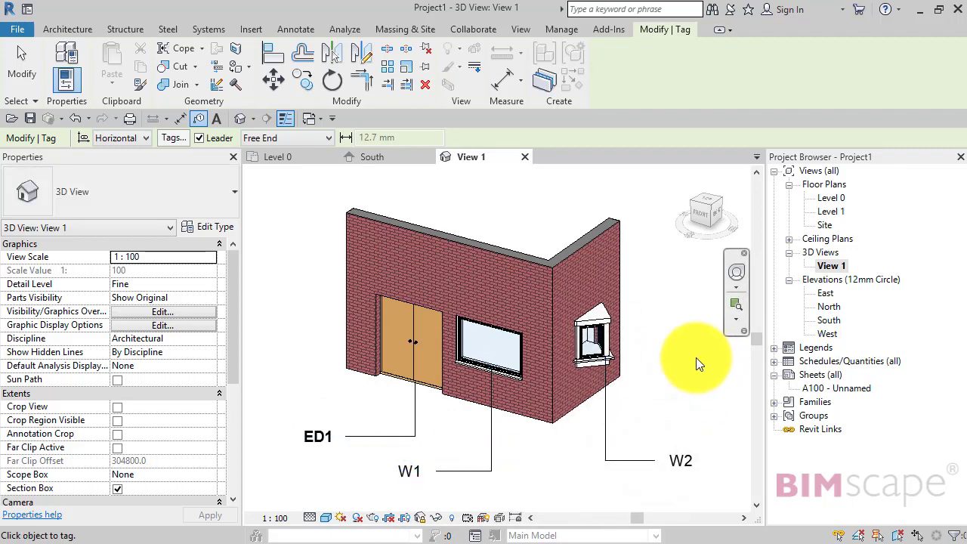